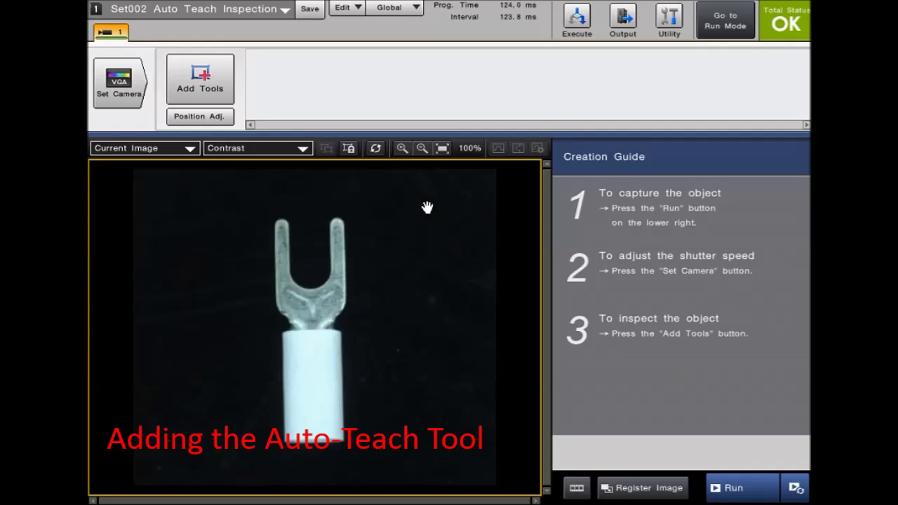
# Open the tool catalog and compare the tools offered under the Presence/Discrimination and Stain/Flaw categories
pyautogui.click(212, 79)
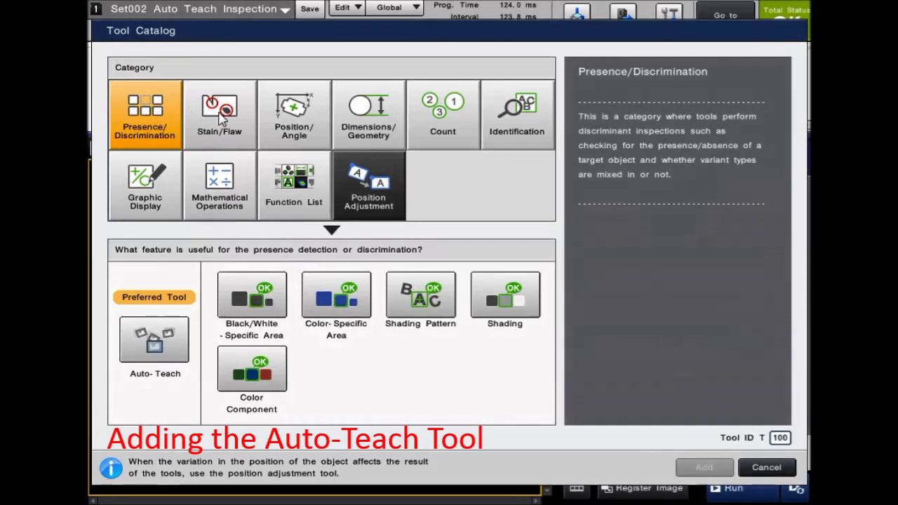
pyautogui.click(226, 117)
pyautogui.click(149, 121)
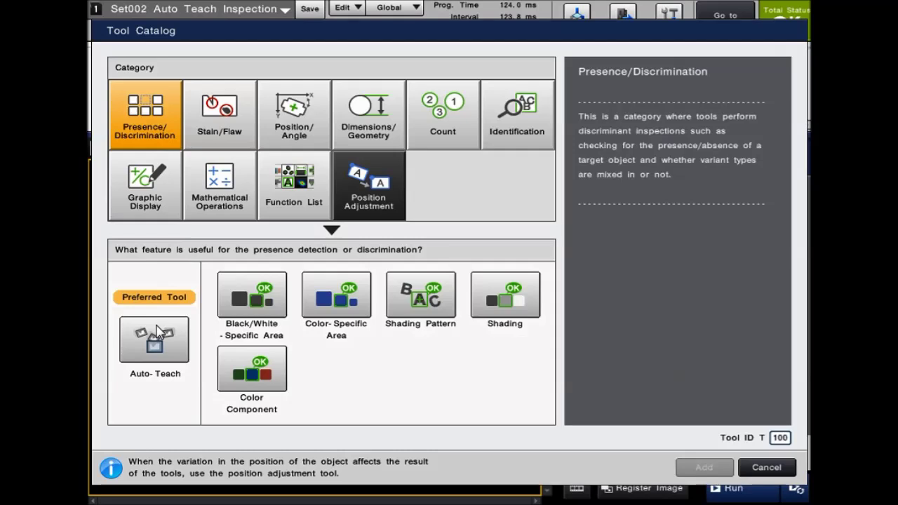
pyautogui.click(210, 123)
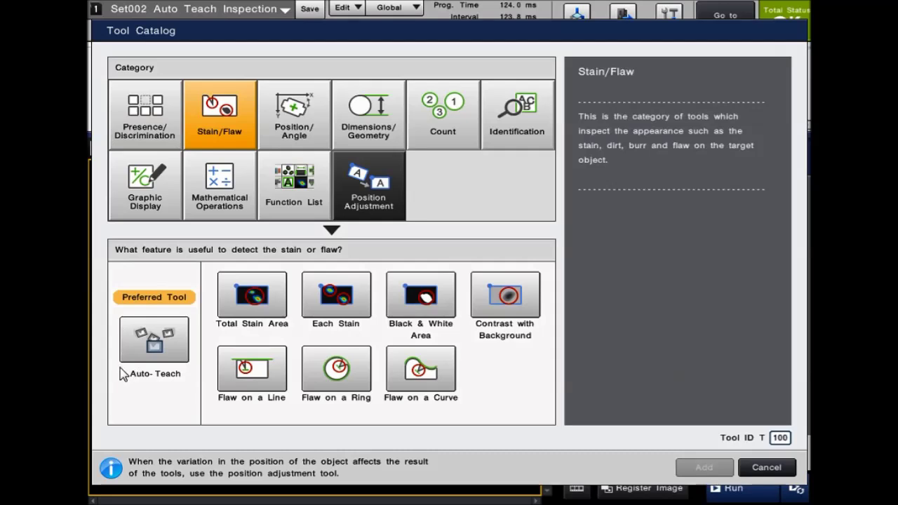
pyautogui.click(155, 128)
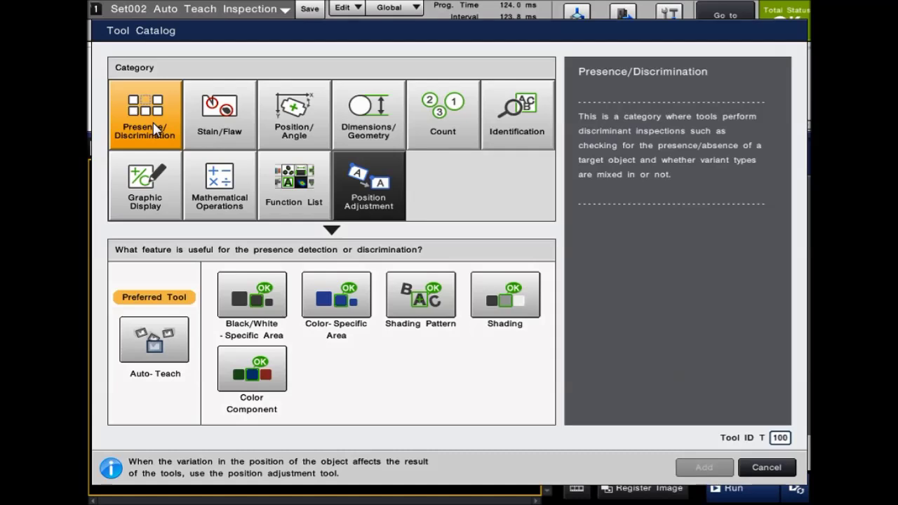
pyautogui.click(204, 120)
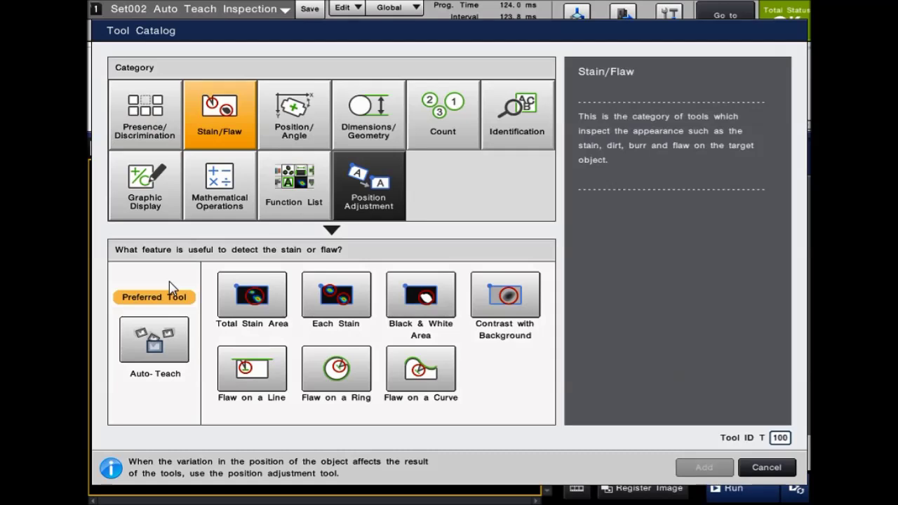
pyautogui.click(175, 121)
pyautogui.click(212, 116)
pyautogui.click(159, 114)
# Add the Auto-Teach tool from the Stain/Flaw category and go through its introduction to begin the setup
pyautogui.click(205, 109)
pyautogui.click(166, 348)
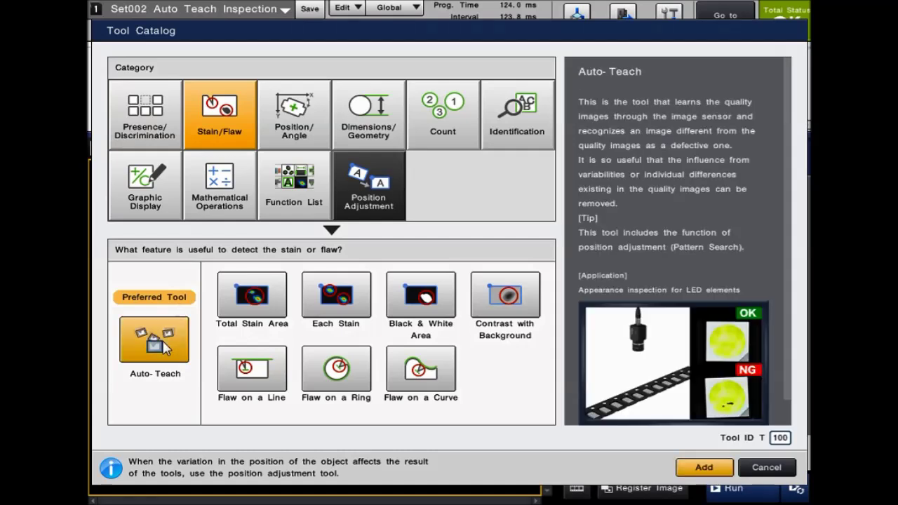
pyautogui.click(703, 470)
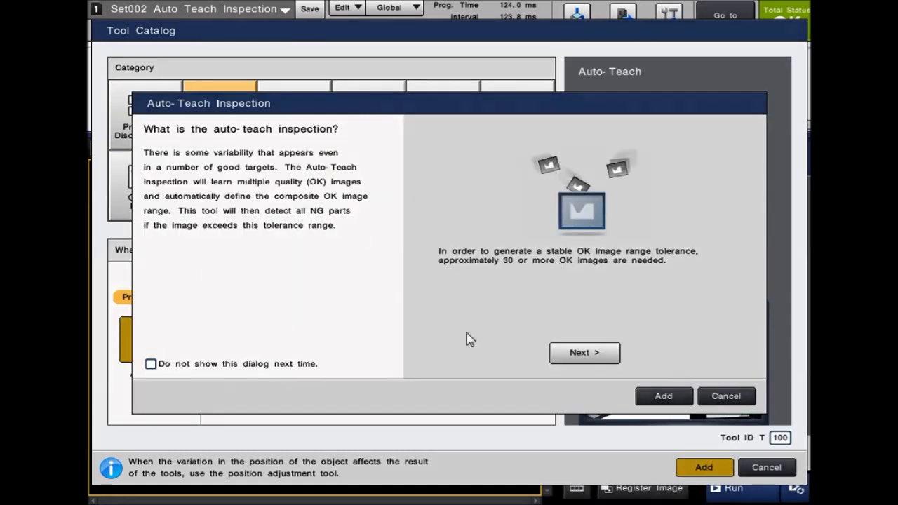
pyautogui.click(568, 355)
pyautogui.click(586, 361)
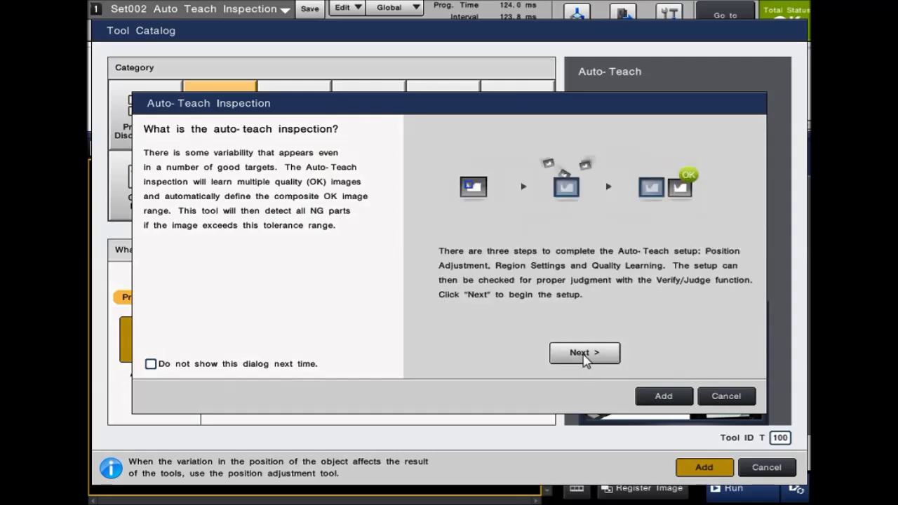
pyautogui.click(586, 356)
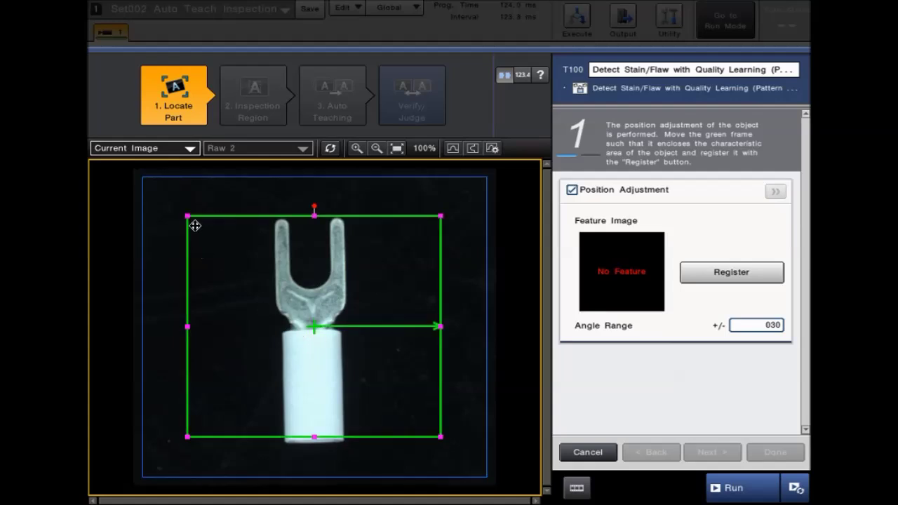
# Fit the position adjustment frame around the whole fork terminal, tilt it slightly to match, and register it as the feature image
pyautogui.moveTo(187, 215); pyautogui.dragTo(267, 214)
pyautogui.moveTo(440, 436); pyautogui.dragTo(352, 447)
pyautogui.moveTo(310, 204); pyautogui.dragTo(308, 204)
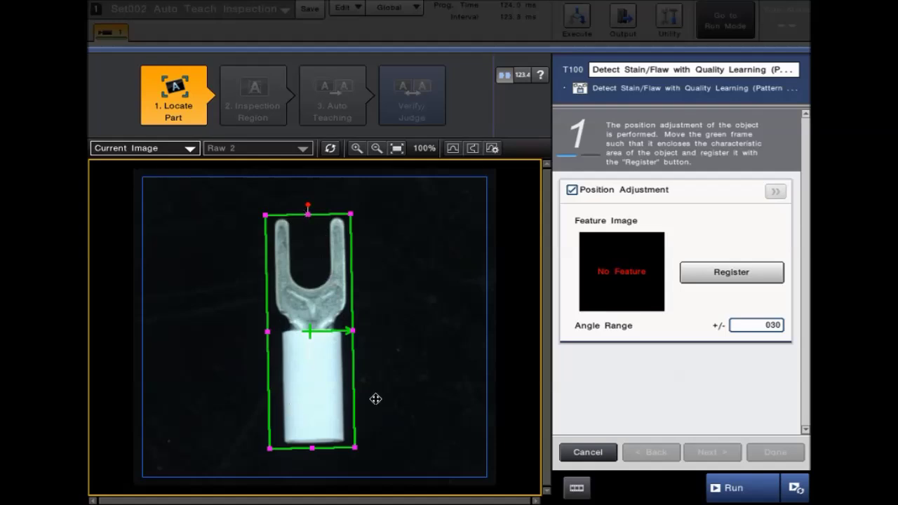
pyautogui.click(723, 281)
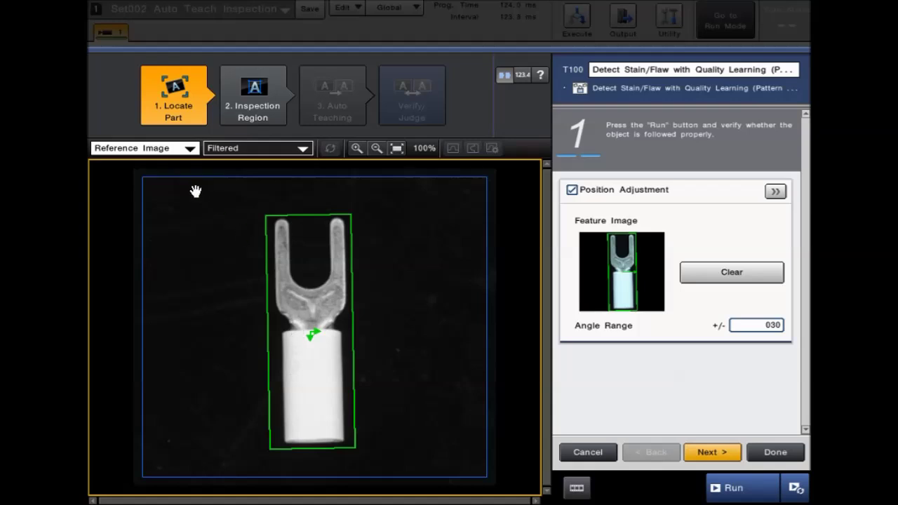
# Confirm the position adjustment angle range of +/- 030 and proceed to the Inspection Region stage
pyautogui.click(744, 326)
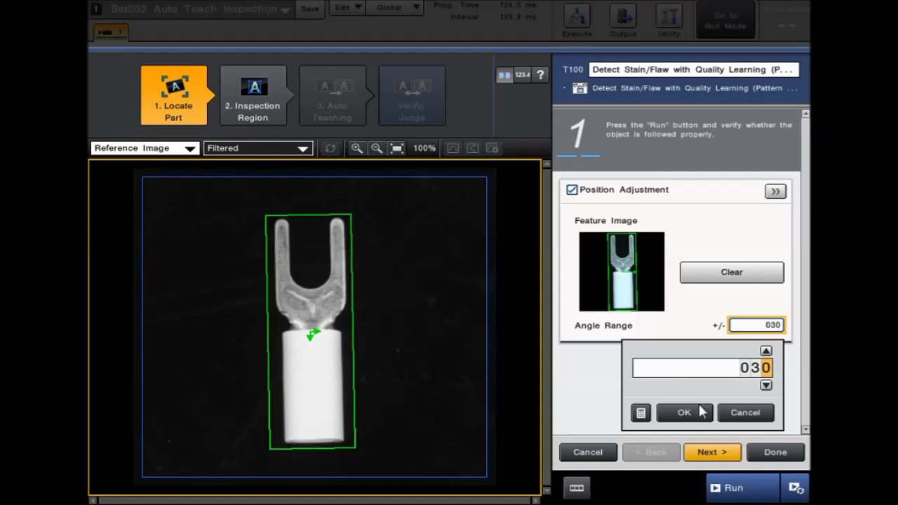
pyautogui.click(687, 414)
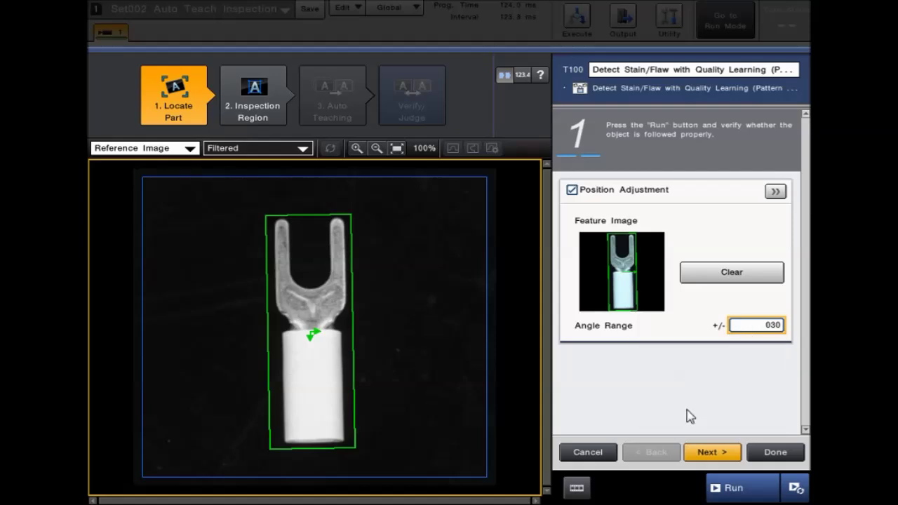
pyautogui.click(710, 453)
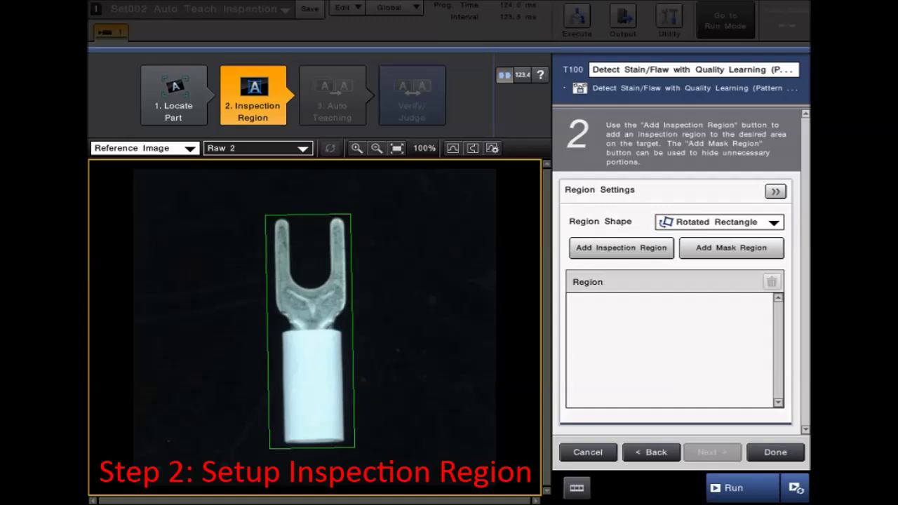
# Add a Rotated Rectangle inspection region, fit and tilt it closely around the fork terminal, and proceed to Auto Teaching
pyautogui.click(697, 224)
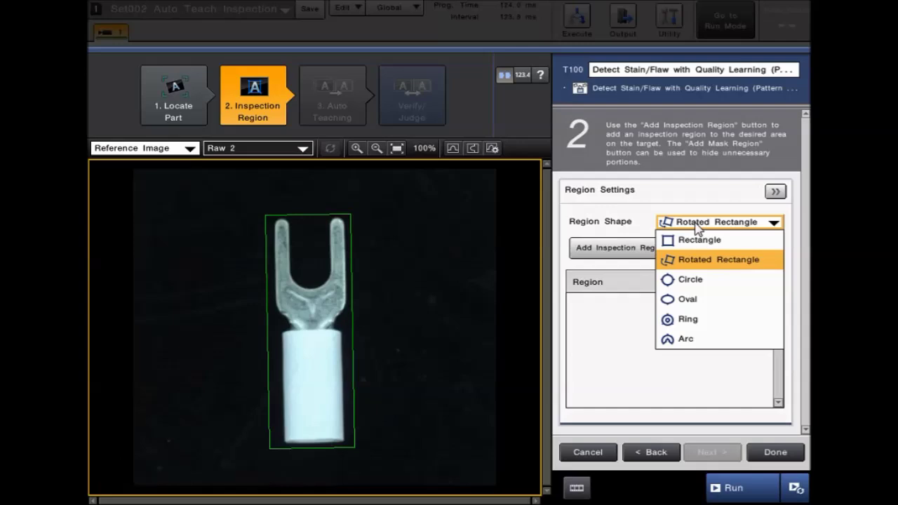
pyautogui.click(706, 260)
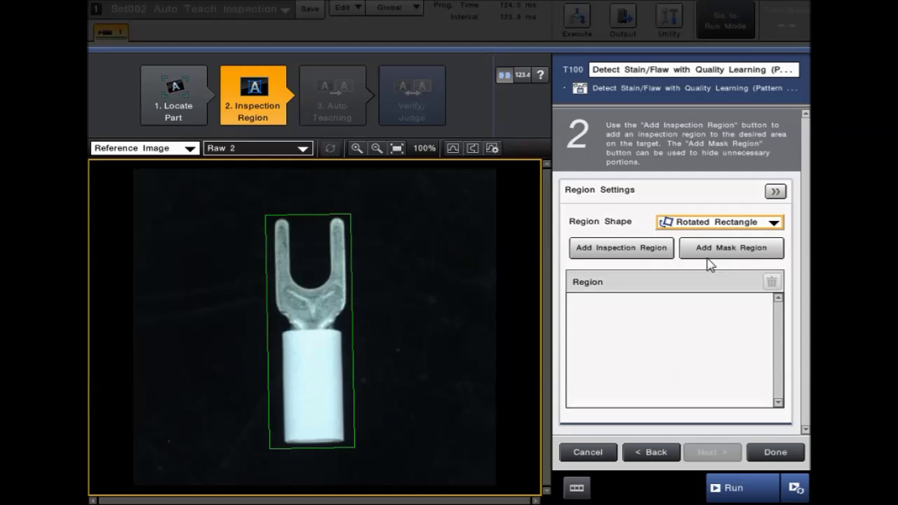
pyautogui.click(618, 258)
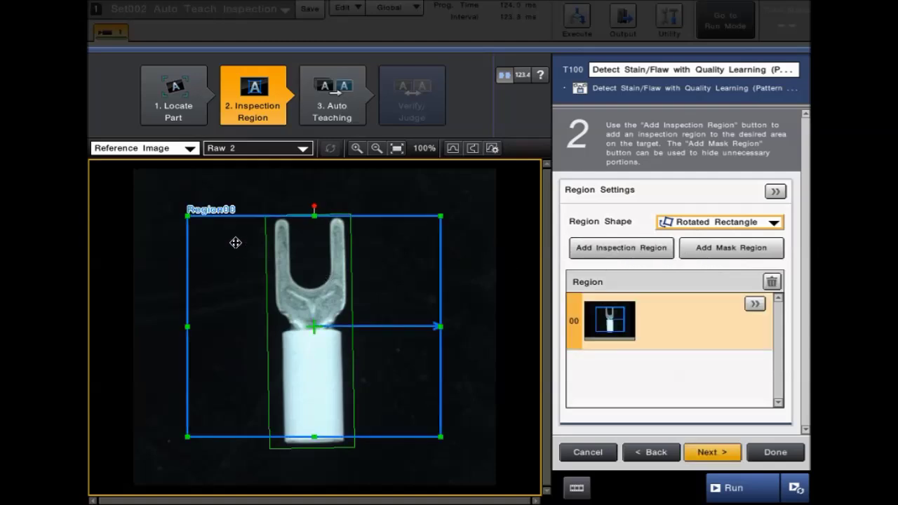
pyautogui.moveTo(187, 217); pyautogui.dragTo(271, 217)
pyautogui.moveTo(440, 436); pyautogui.dragTo(348, 443)
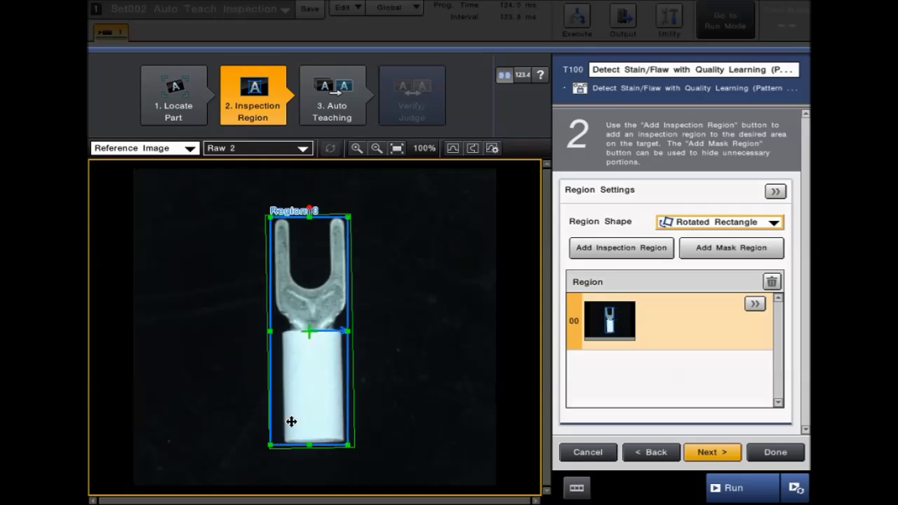
pyautogui.moveTo(311, 203); pyautogui.dragTo(306, 207)
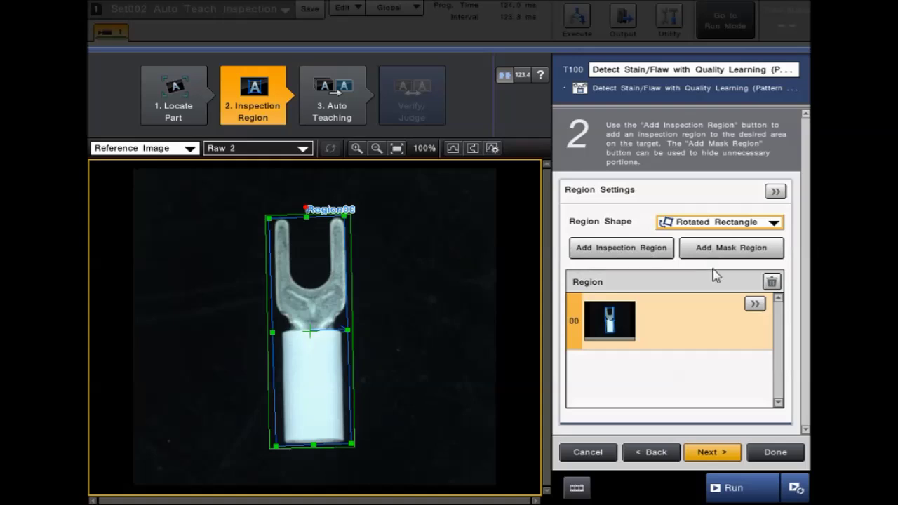
pyautogui.click(712, 451)
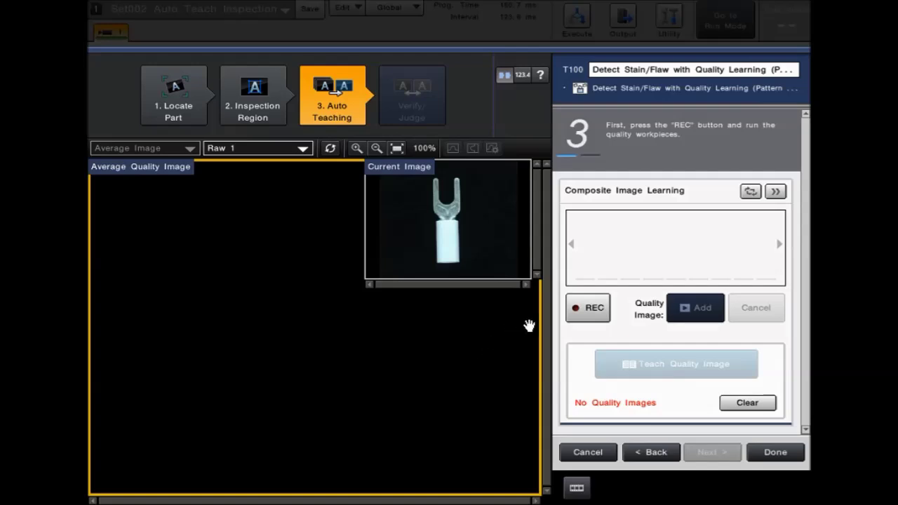
# Record a series of good terminal images, stop recording, and teach them as quality images
pyautogui.click(588, 312)
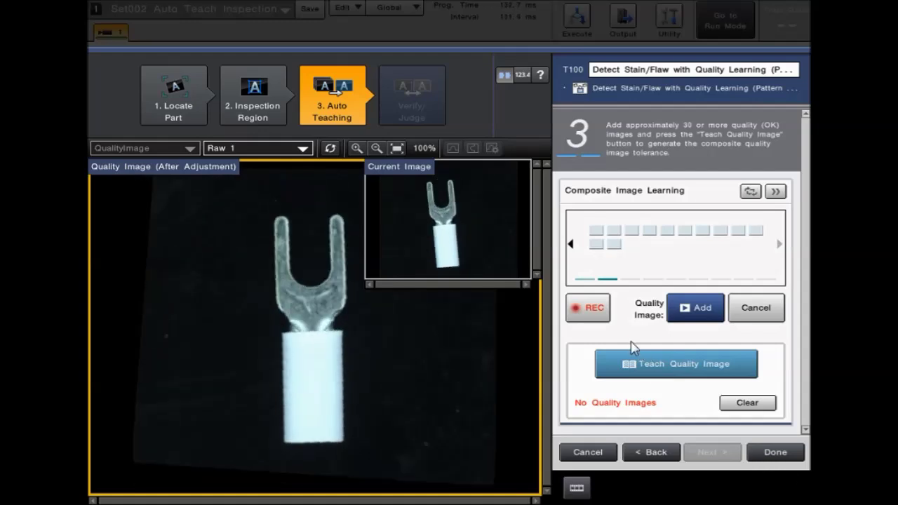
pyautogui.click(589, 310)
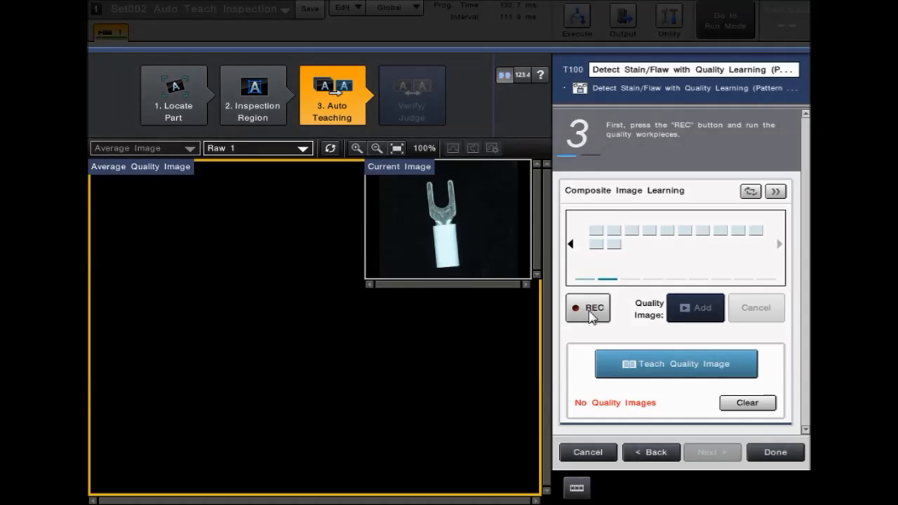
pyautogui.click(670, 359)
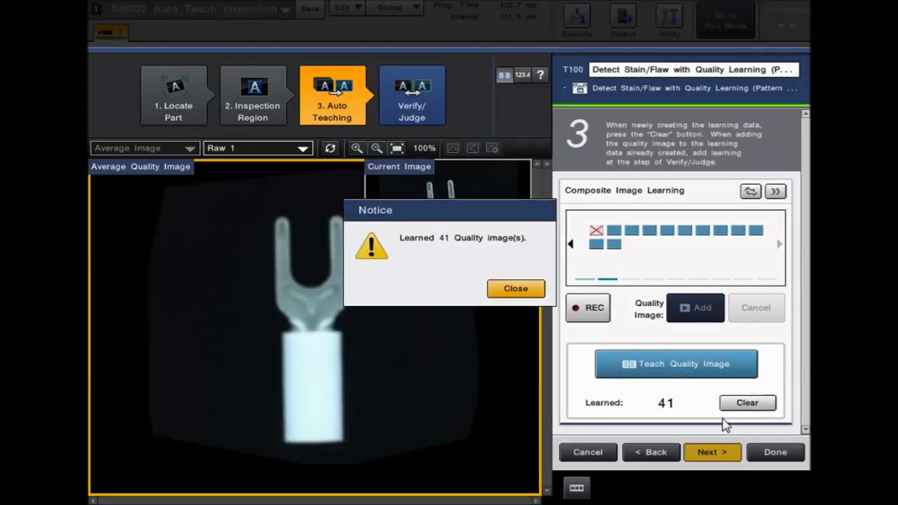
pyautogui.click(514, 287)
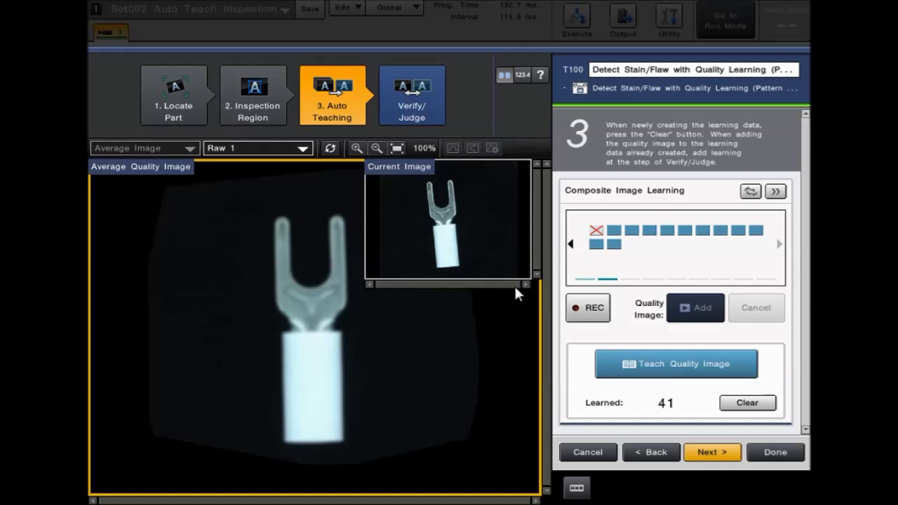
# Browse the learned images and examine the crossed-out one in the Raw 1 view
pyautogui.click(570, 246)
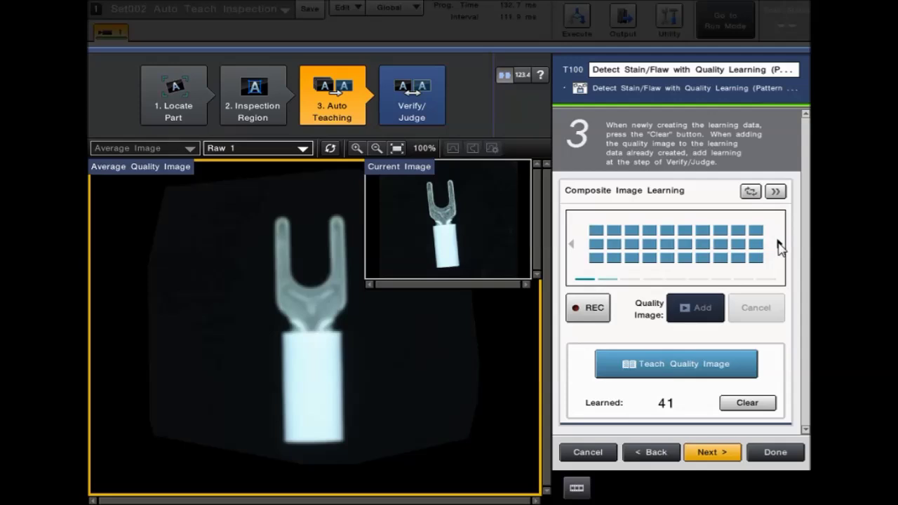
pyautogui.click(779, 244)
pyautogui.click(597, 233)
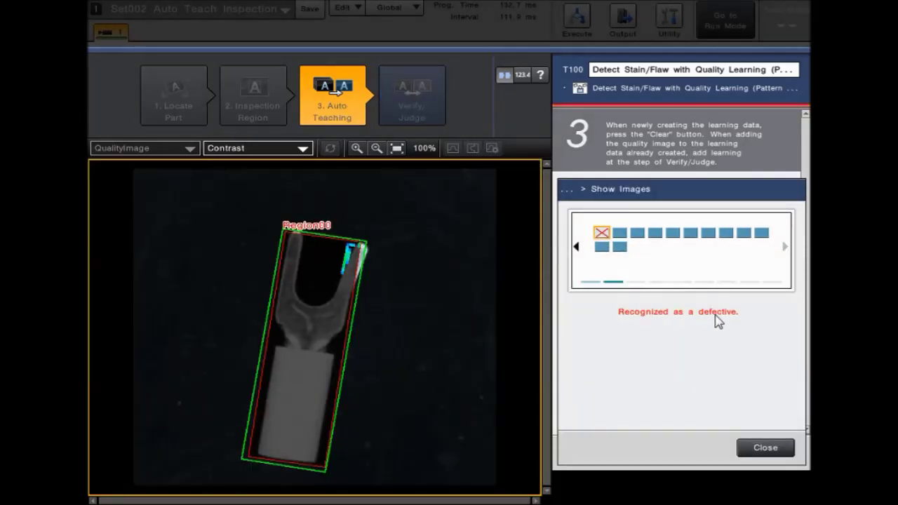
pyautogui.click(281, 149)
pyautogui.click(273, 172)
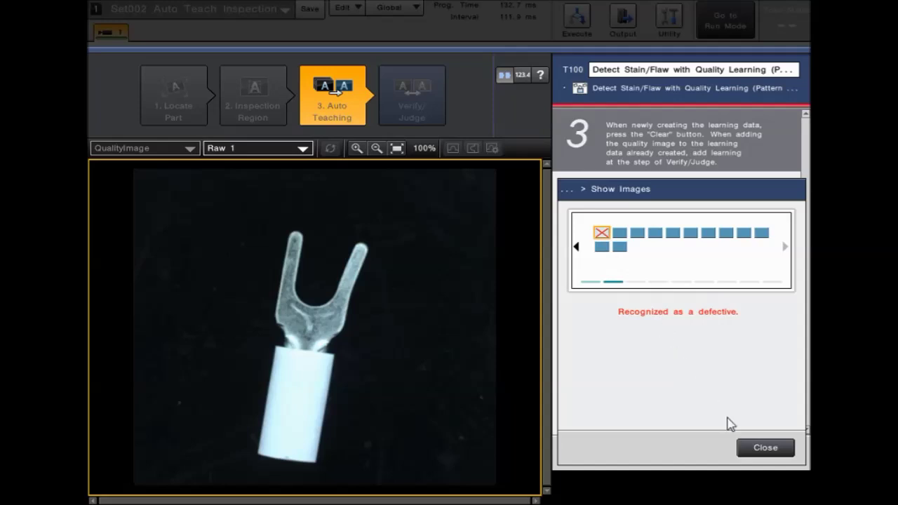
pyautogui.click(749, 449)
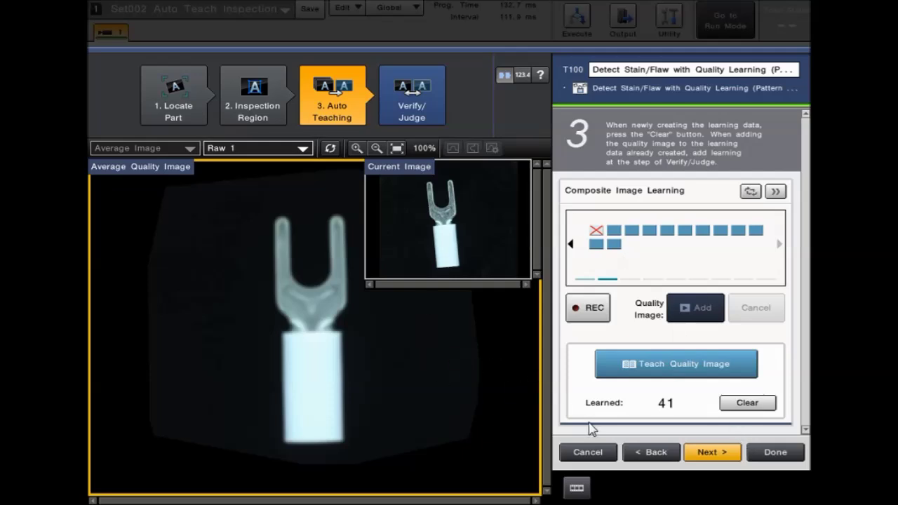
# Proceed to the Verify/Judge stage and compare the red-sleeved terminal in the Raw 1 and Contrast views
pyautogui.click(711, 453)
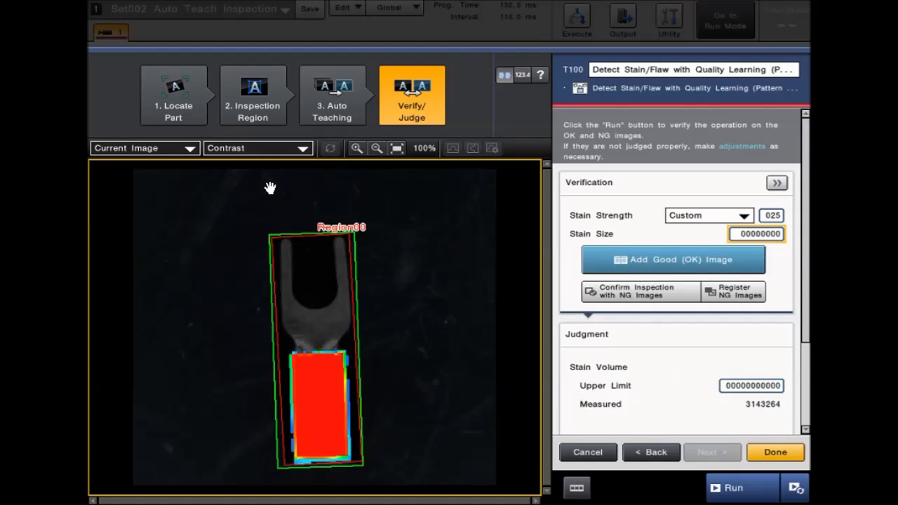
pyautogui.click(262, 149)
pyautogui.click(250, 162)
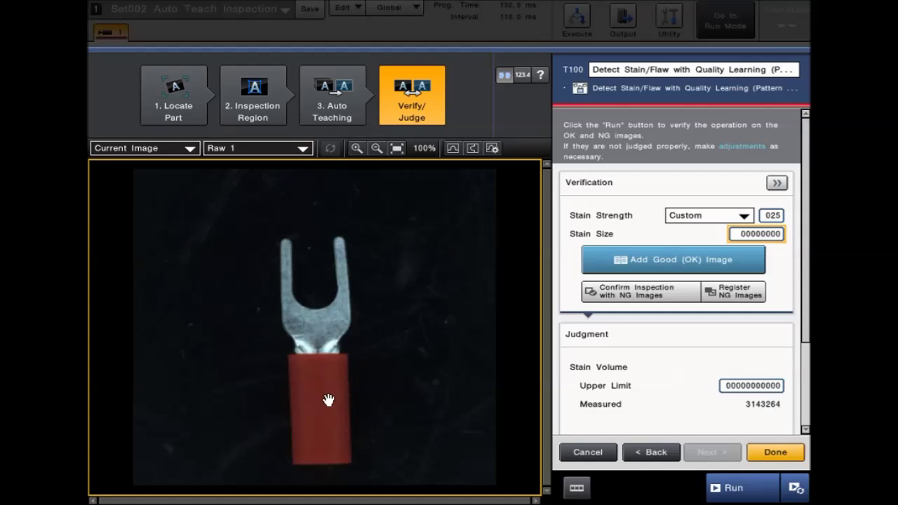
pyautogui.click(273, 152)
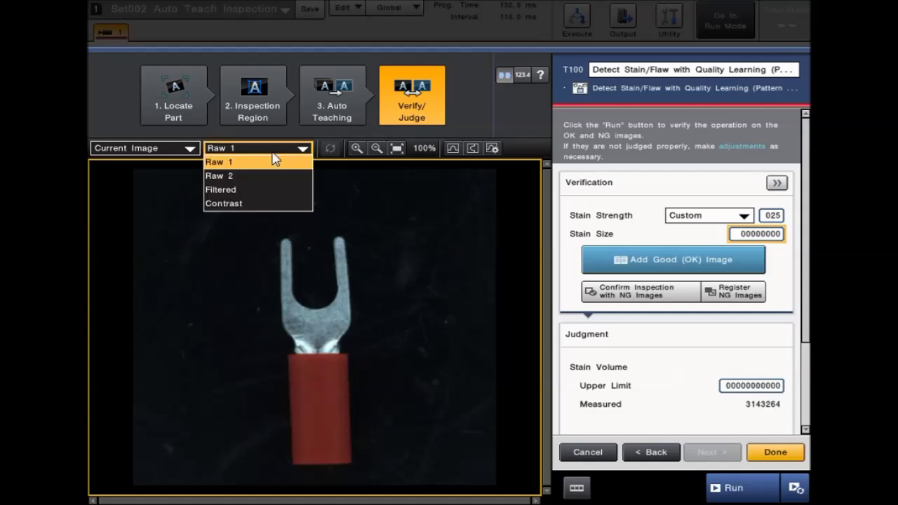
pyautogui.click(250, 202)
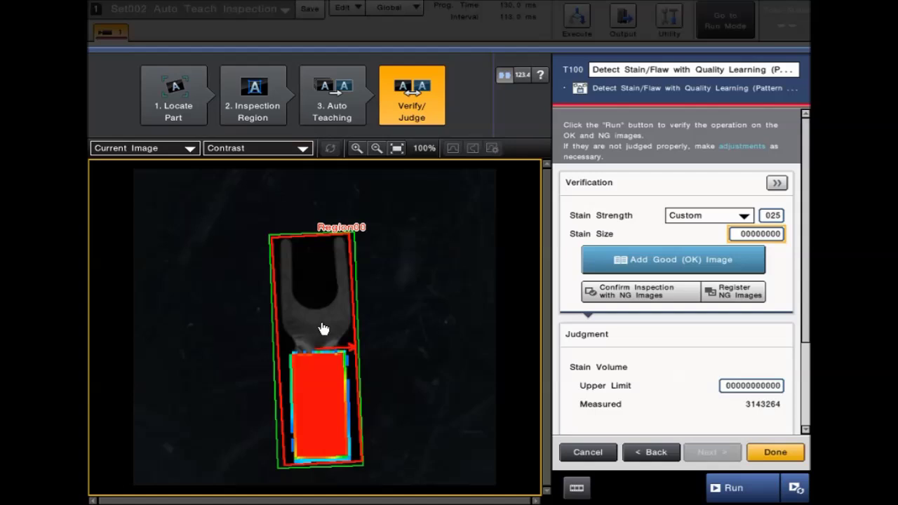
# Finish the Auto-Teach tool setup and switch to Run Mode, saving the changed settings
pyautogui.click(774, 452)
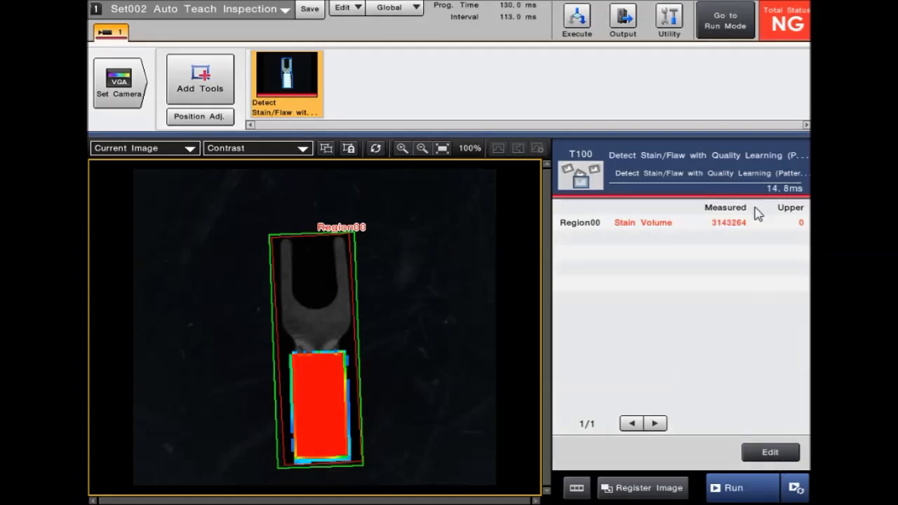
pyautogui.click(722, 22)
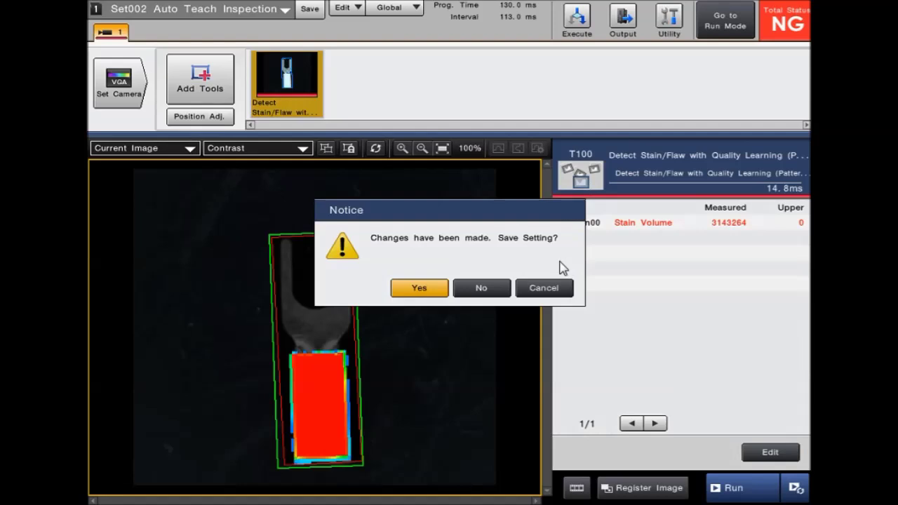
pyautogui.click(418, 289)
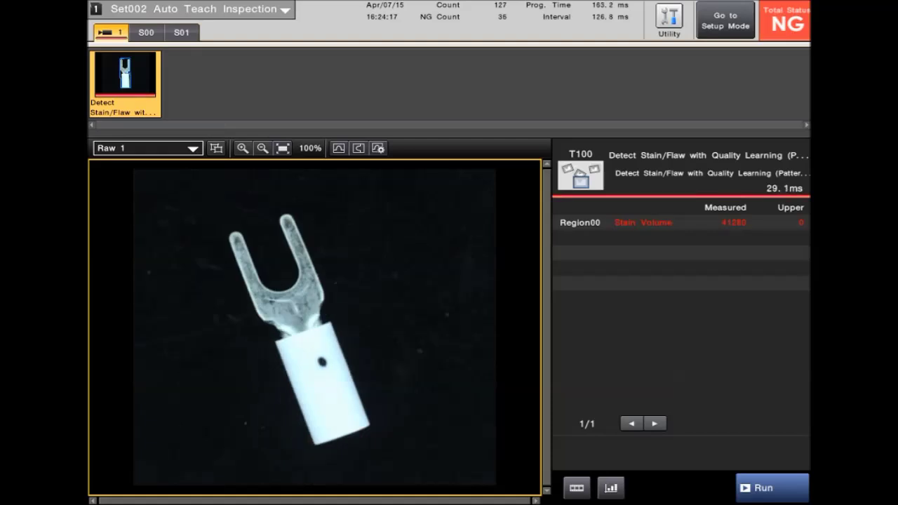
# Switch the Run Mode image display to Contrast
pyautogui.click(162, 151)
pyautogui.click(137, 203)
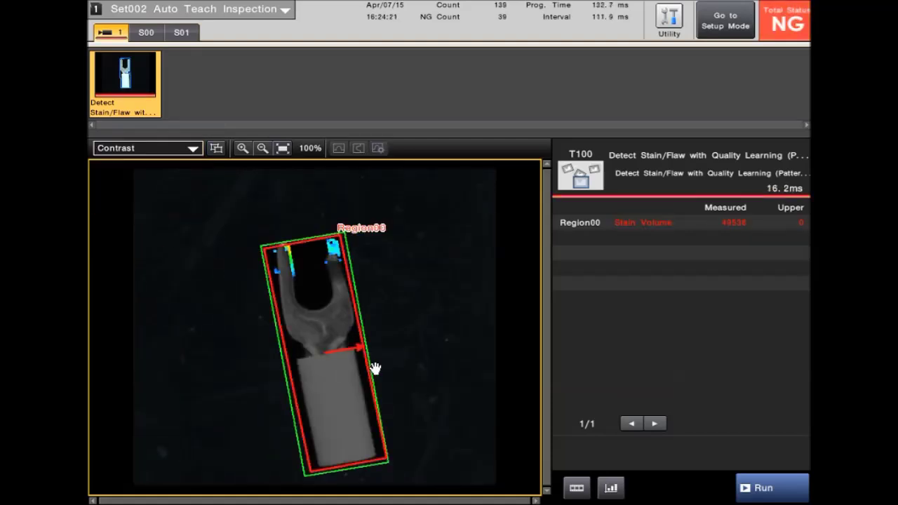